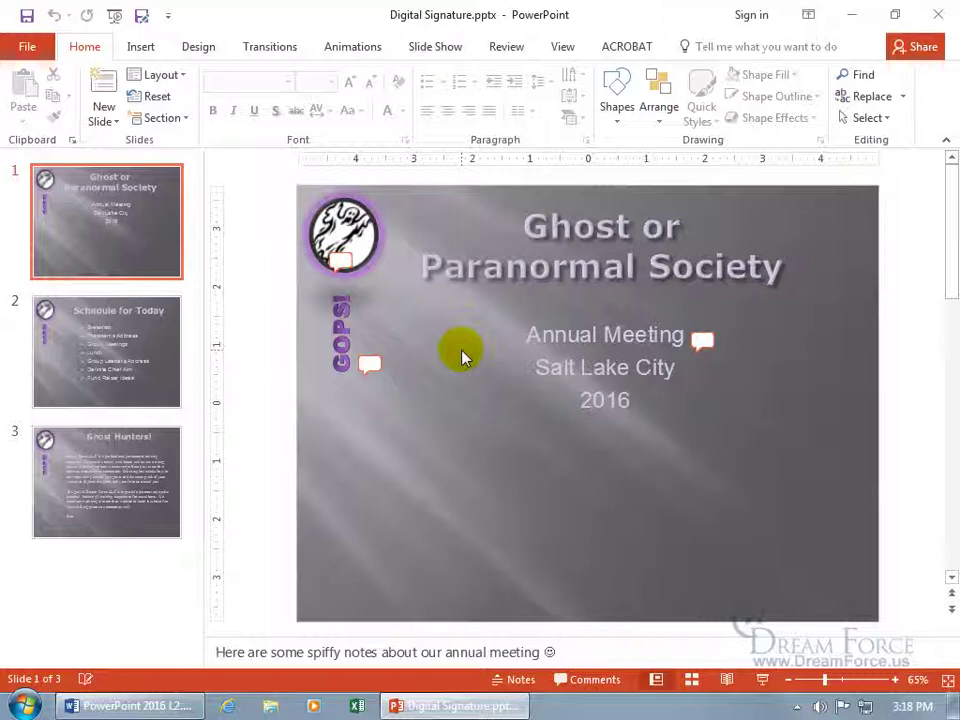
Open the Info page for Digital Signature.pptx and browse the Protect Presentation options without choosing one
{"action": "left_click", "coordinate": [28, 48]}
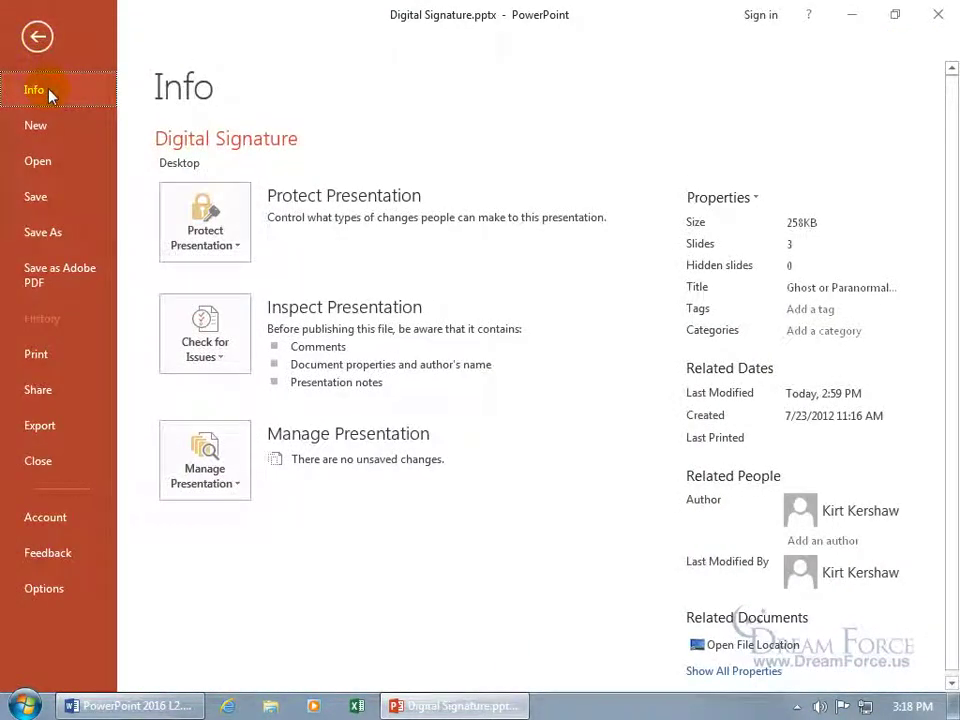
{"action": "left_click", "coordinate": [220, 230]}
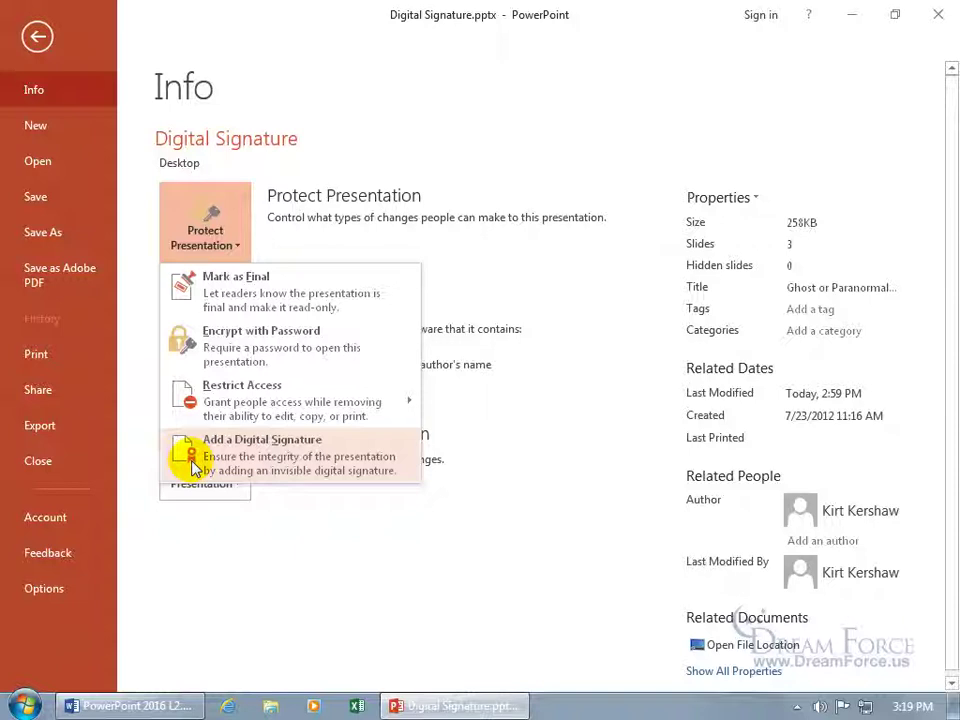
{"action": "left_click", "coordinate": [143, 377]}
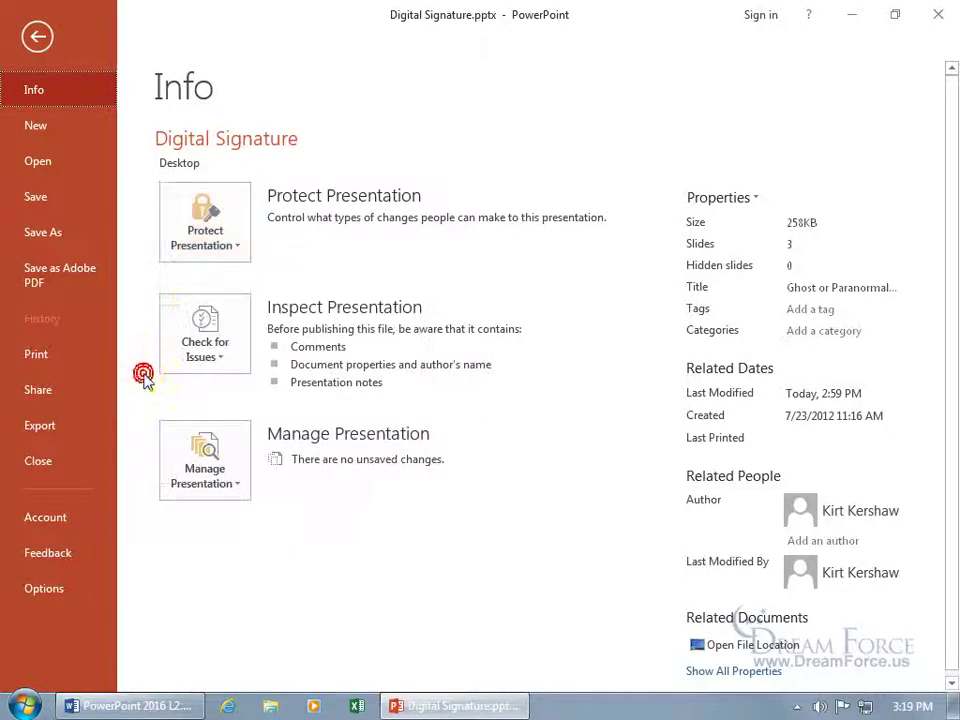
{"action": "right_click", "coordinate": [152, 706]}
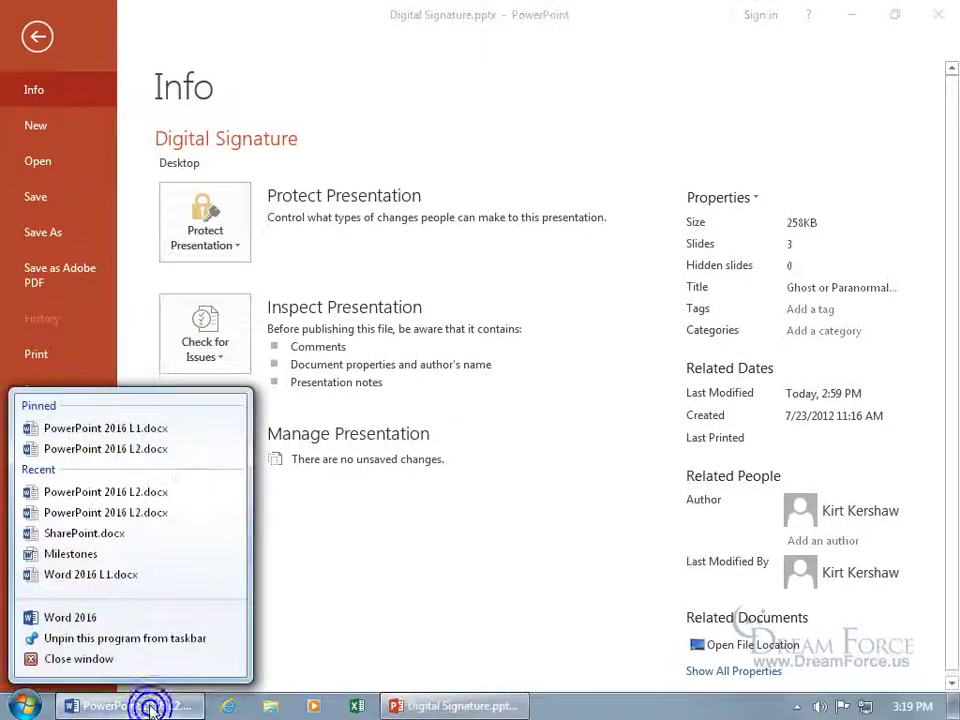
Start a blank Word 2016 document and open Add Signature Services from the Signature Line menu
{"action": "left_click", "coordinate": [122, 625]}
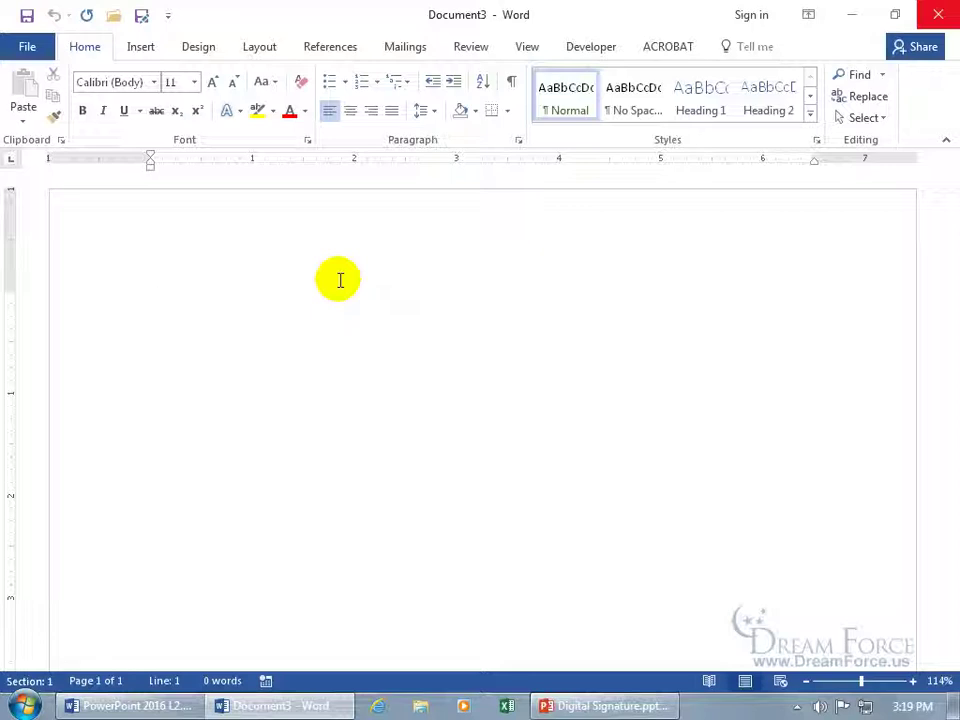
{"action": "left_click", "coordinate": [140, 50]}
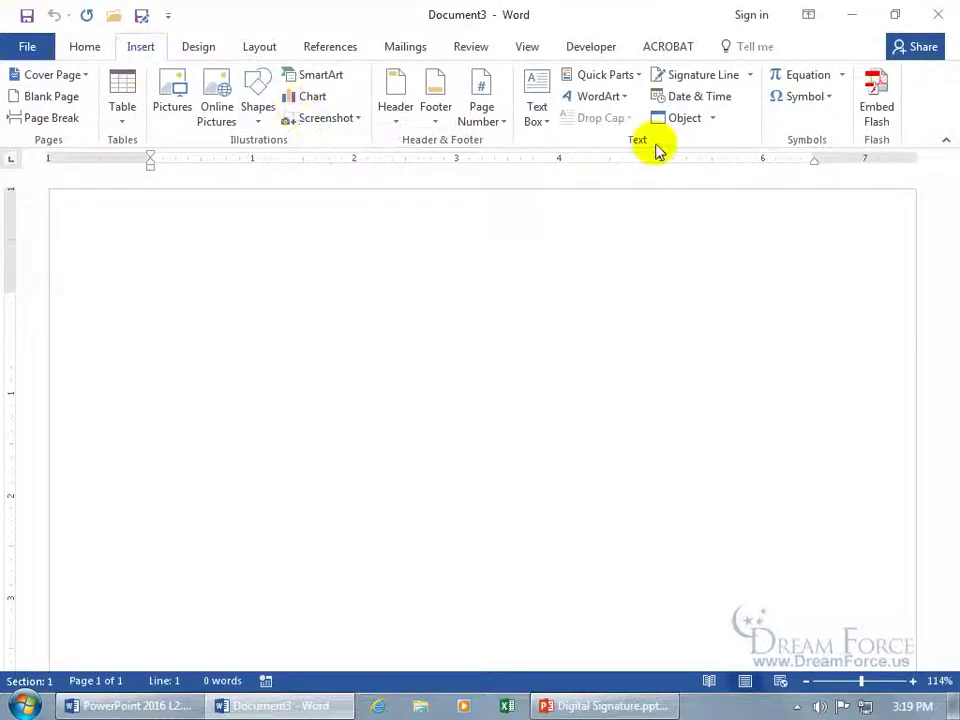
{"action": "left_click", "coordinate": [751, 82]}
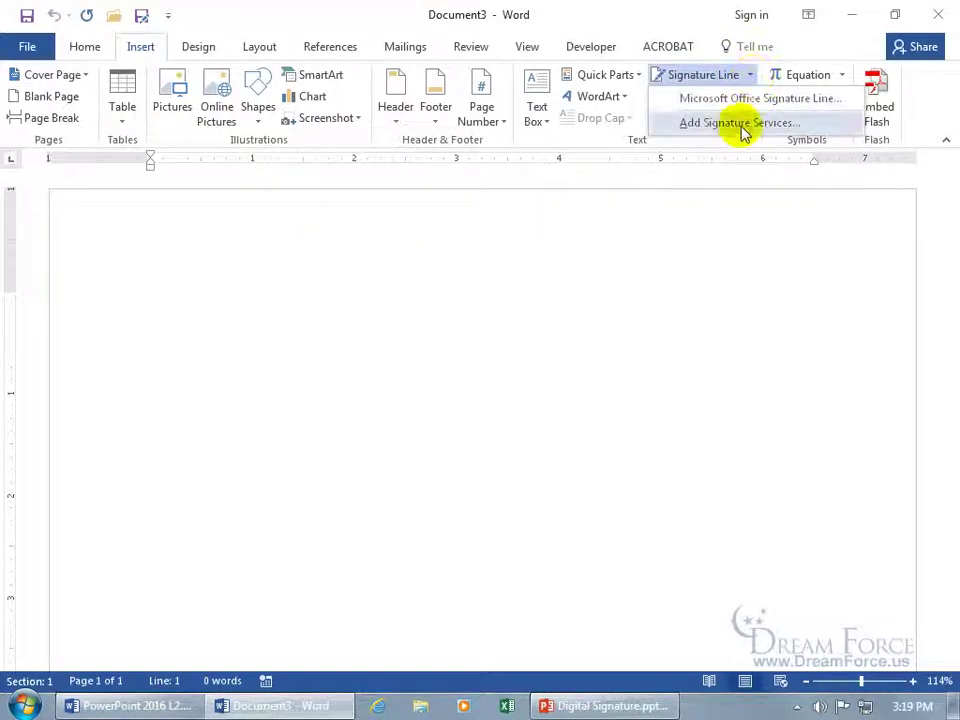
{"action": "left_click", "coordinate": [740, 123]}
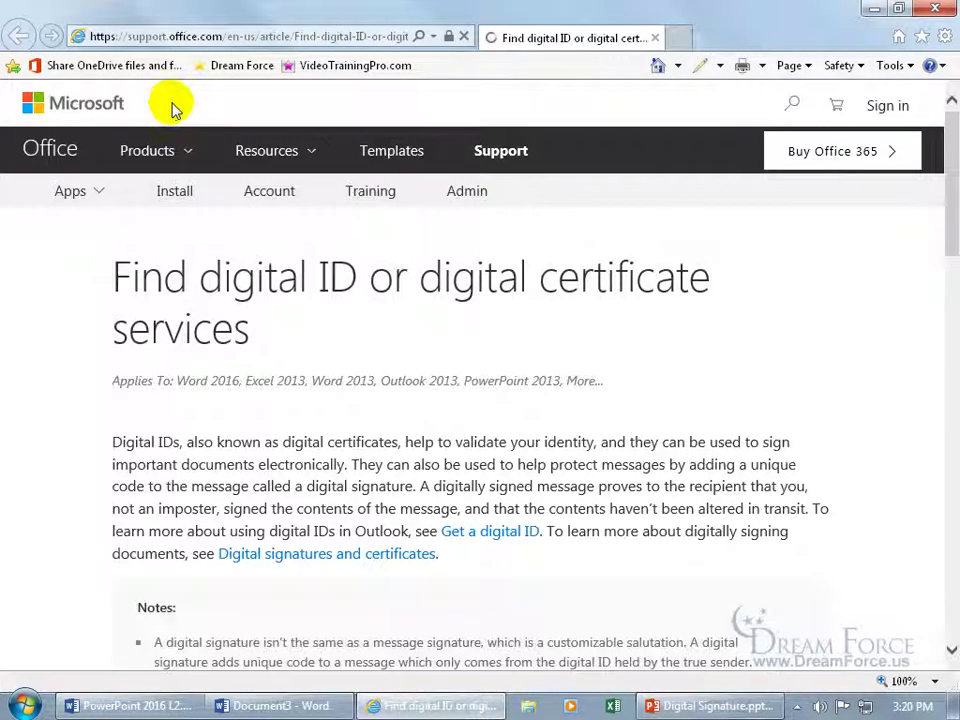
Scroll to the certificate authorities (Comodo, GlobalSign, GeoTrust) and close the help page
{"action": "left_click_drag", "start_coordinate": [948, 214], "coordinate": [937, 347]}
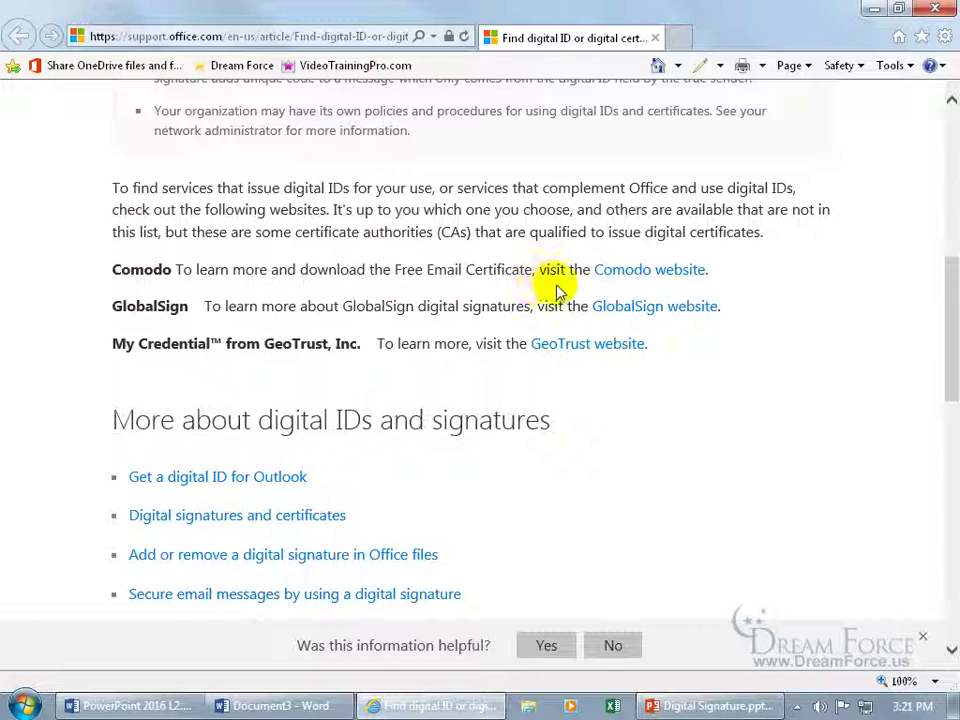
{"action": "left_click", "coordinate": [655, 38]}
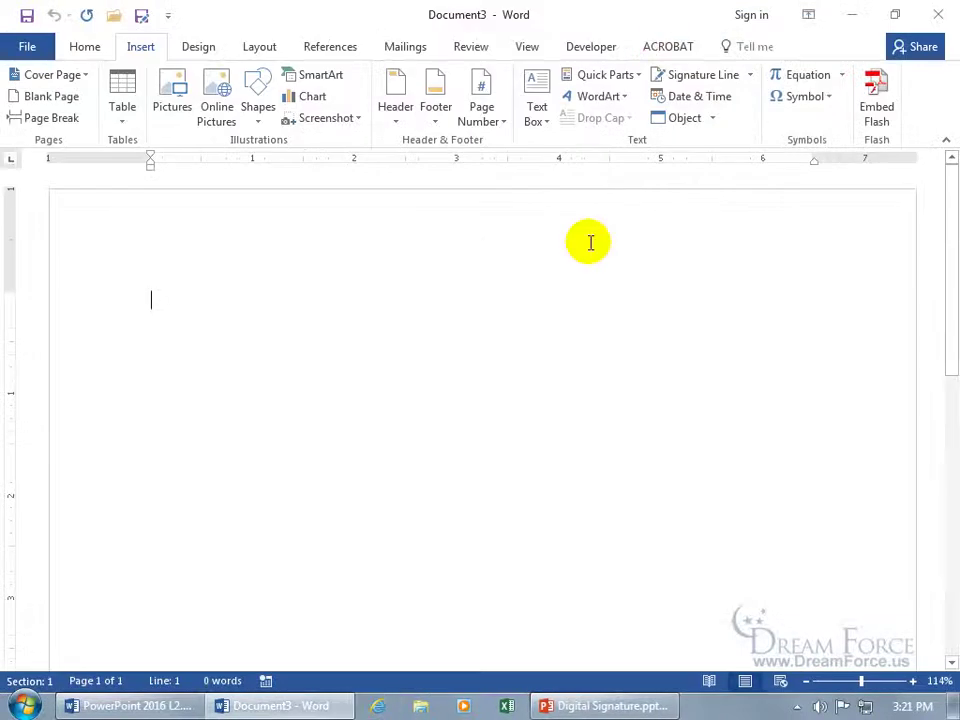
Close the blank Word document and choose Add a Digital Signature under Protect Presentation
{"action": "left_click", "coordinate": [942, 17]}
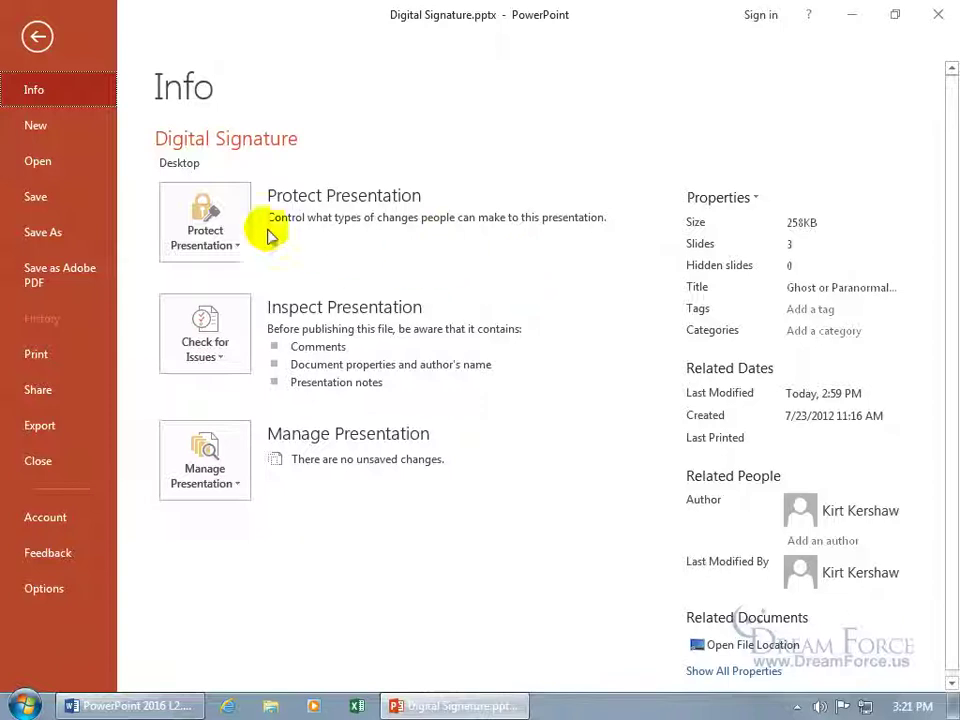
{"action": "left_click", "coordinate": [200, 230]}
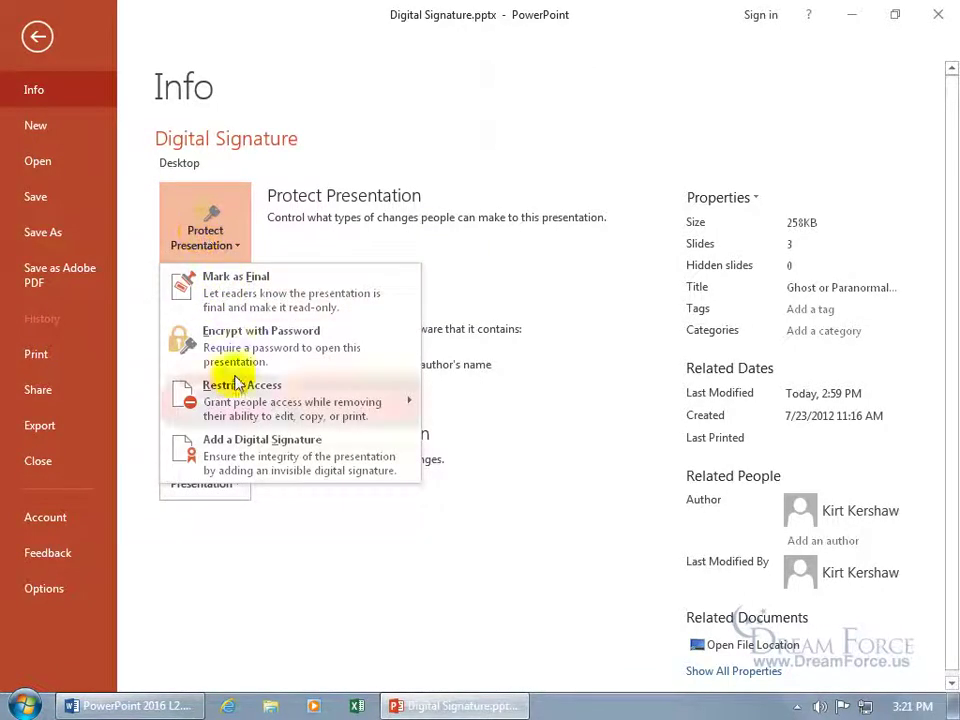
{"action": "left_click", "coordinate": [240, 458]}
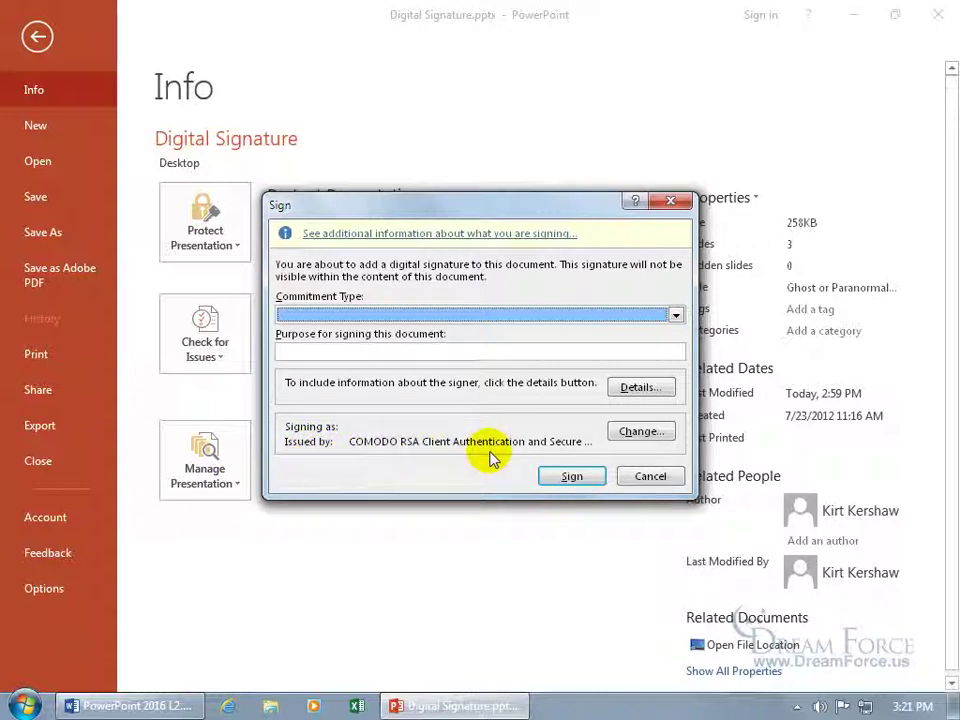
Check the other certificates, keep the COMODO one, and open the additional signing information form
{"action": "left_click", "coordinate": [614, 432]}
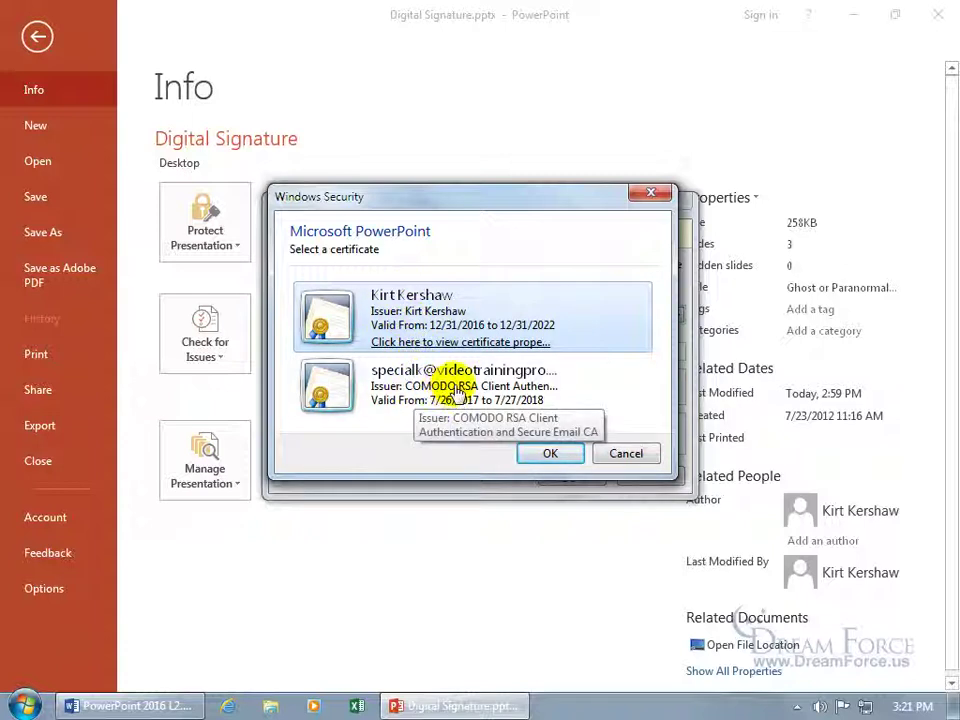
{"action": "left_click", "coordinate": [624, 452]}
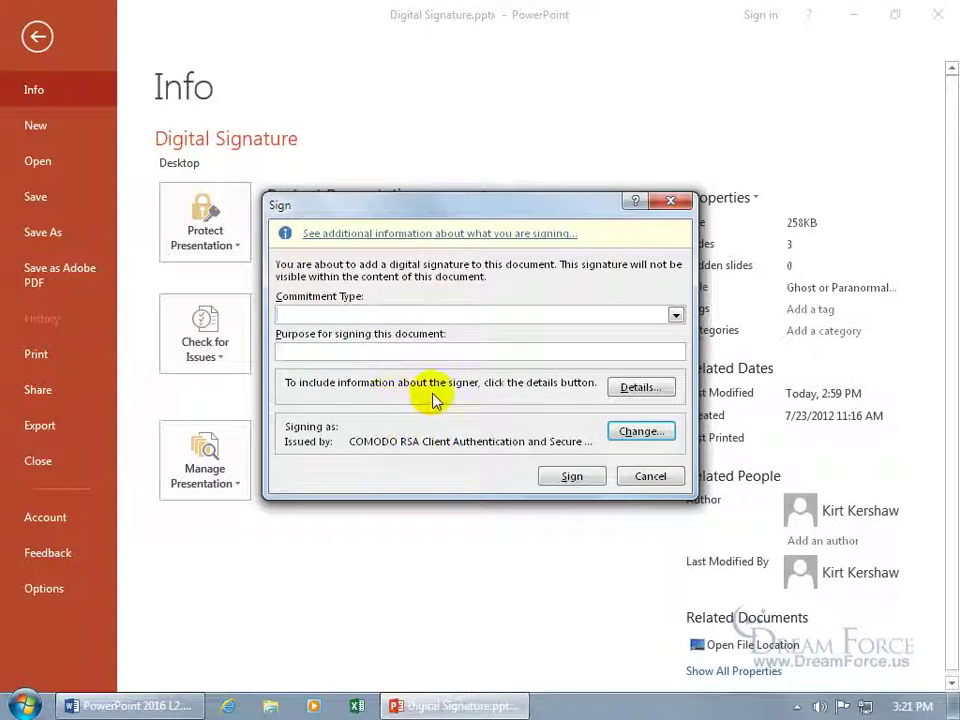
{"action": "left_click", "coordinate": [630, 387]}
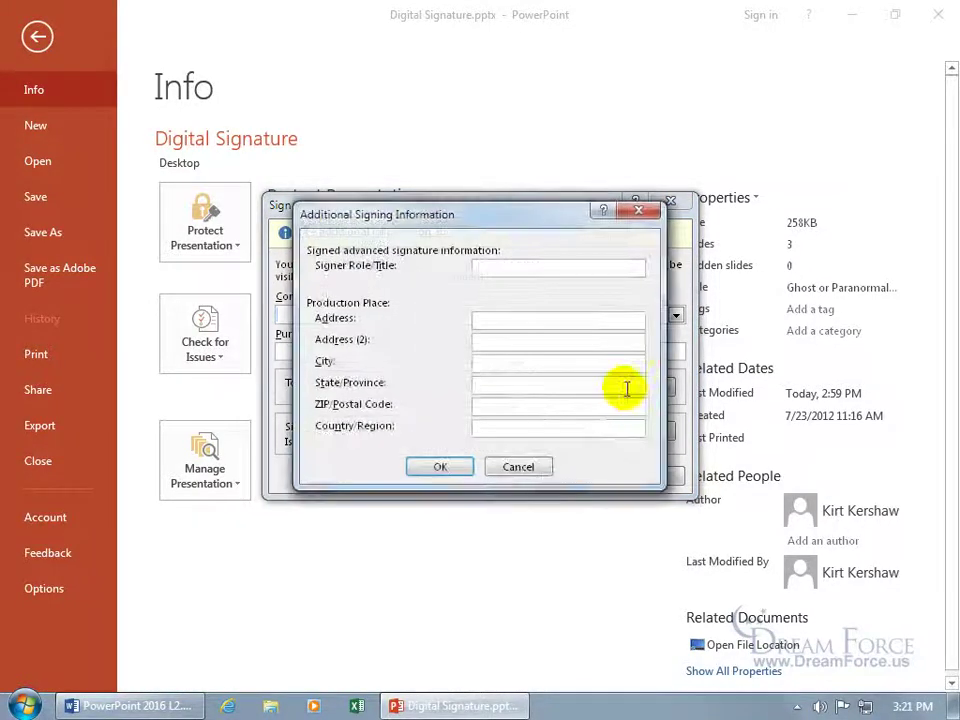
Enter 'President' as the signer role/title and confirm the additional information
{"action": "left_click", "coordinate": [497, 266]}
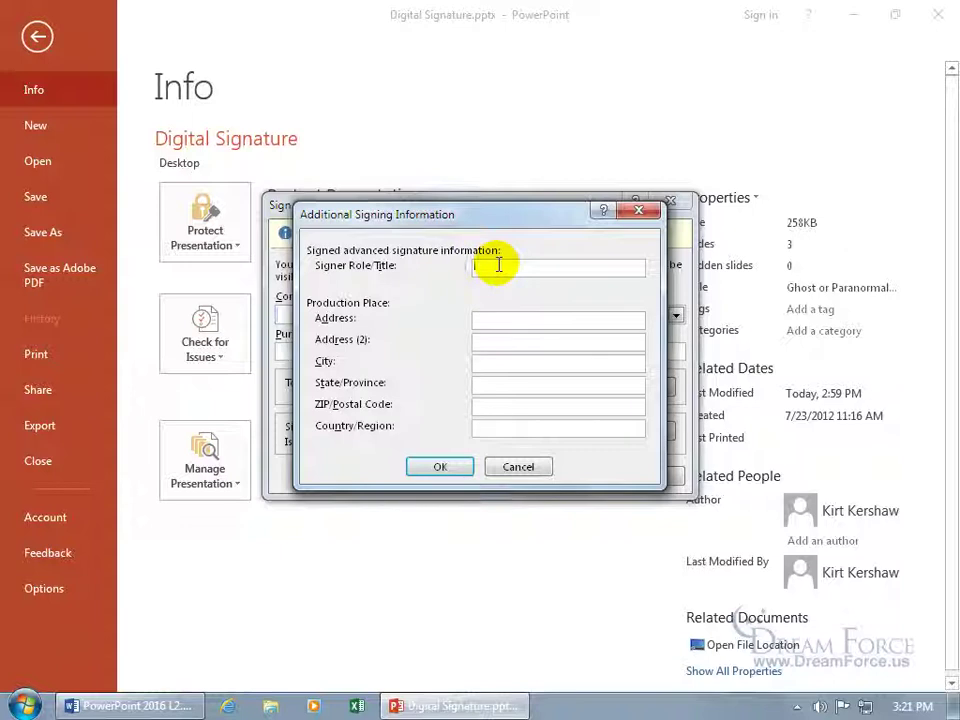
{"action": "type", "text": "President"}
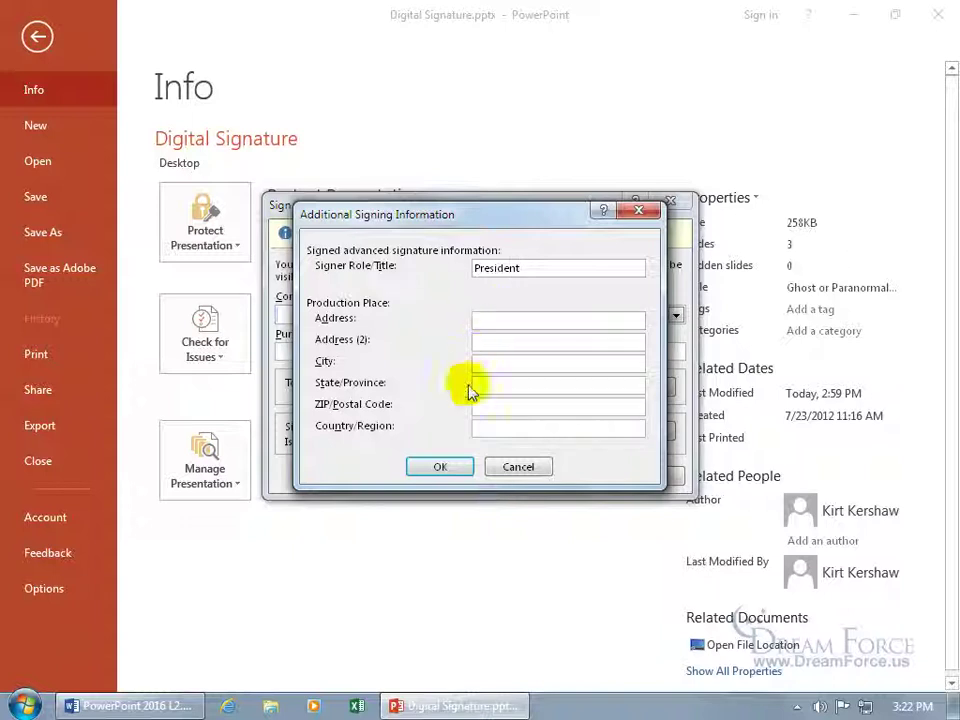
{"action": "left_click", "coordinate": [445, 468]}
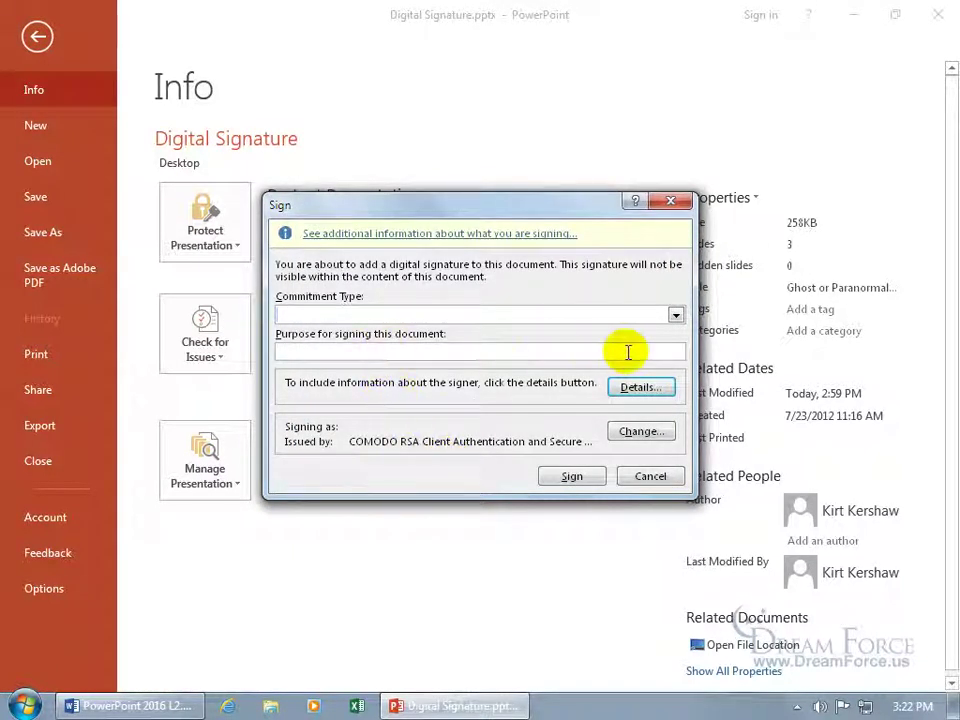
Sign the presentation with commitment type 'Created this document'
{"action": "left_click", "coordinate": [505, 351]}
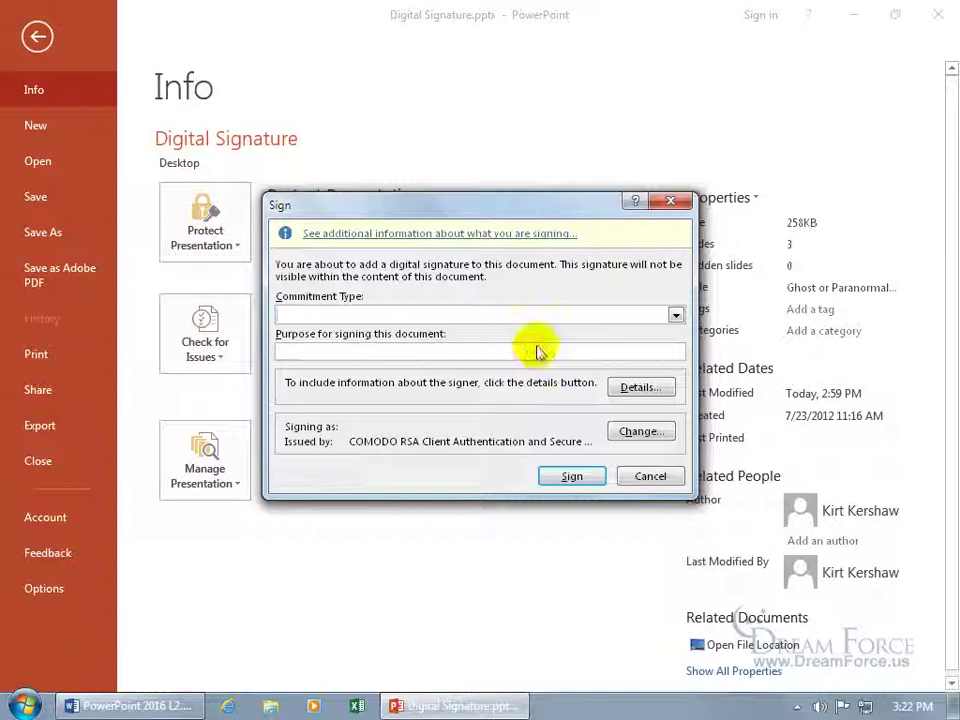
{"action": "left_click", "coordinate": [675, 315]}
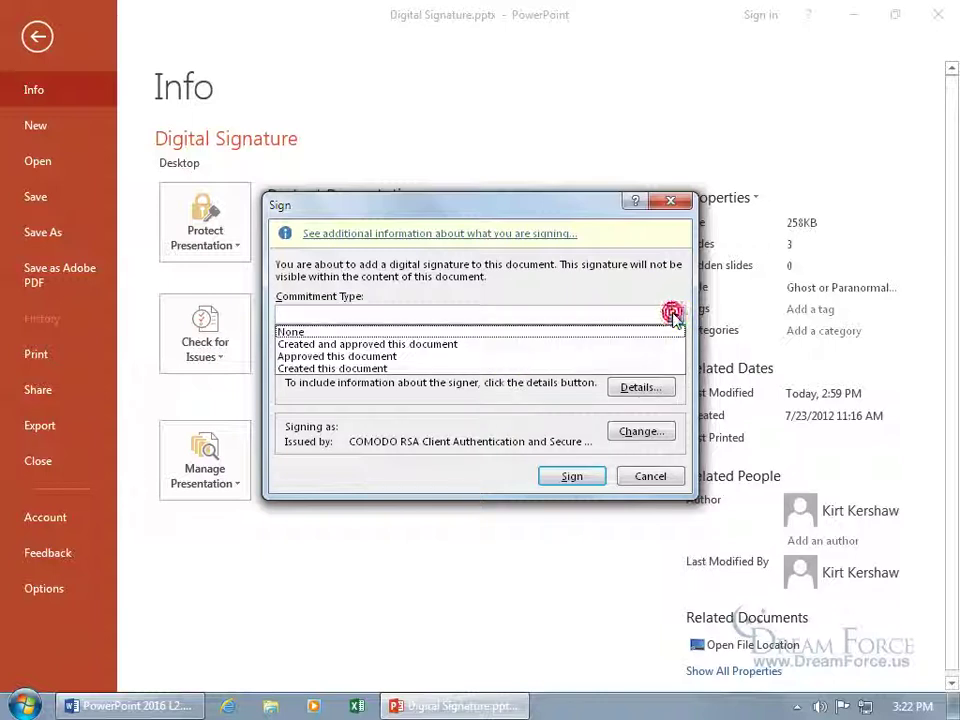
{"action": "left_click", "coordinate": [404, 369]}
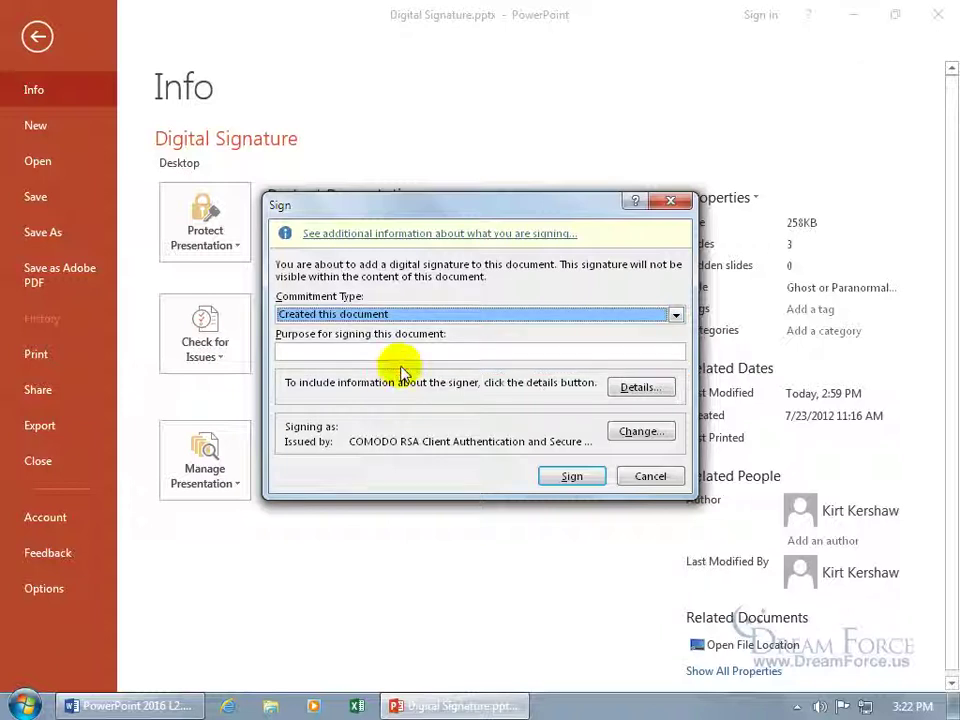
{"action": "left_click", "coordinate": [570, 475]}
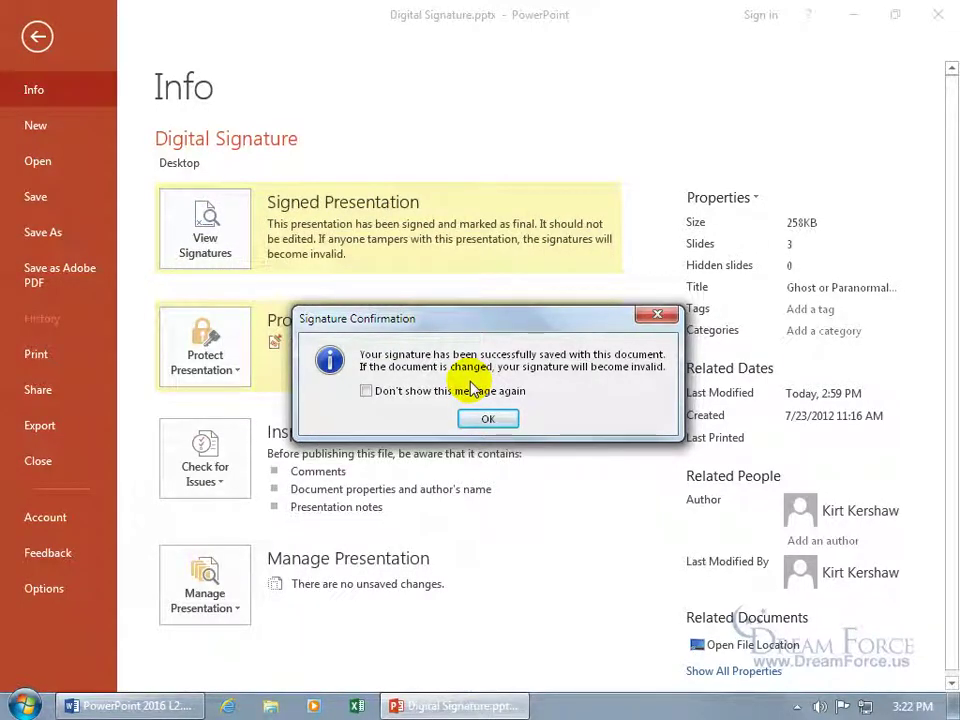
Dismiss the signature confirmation, return to the final-marked slides, then reopen the File Info page
{"action": "left_click", "coordinate": [487, 418]}
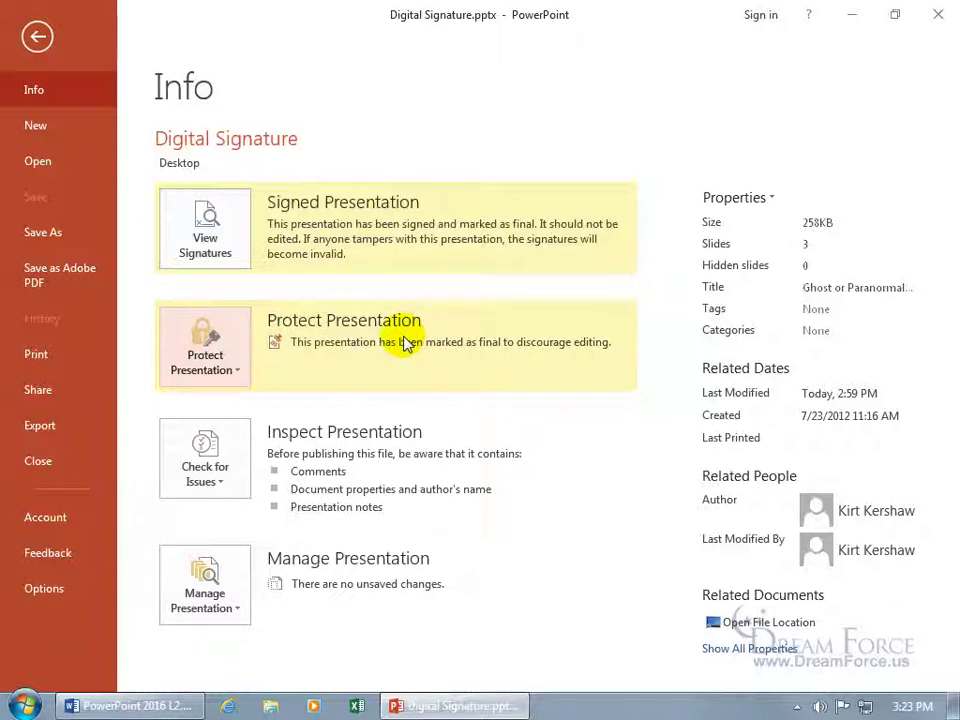
{"action": "left_click", "coordinate": [36, 36]}
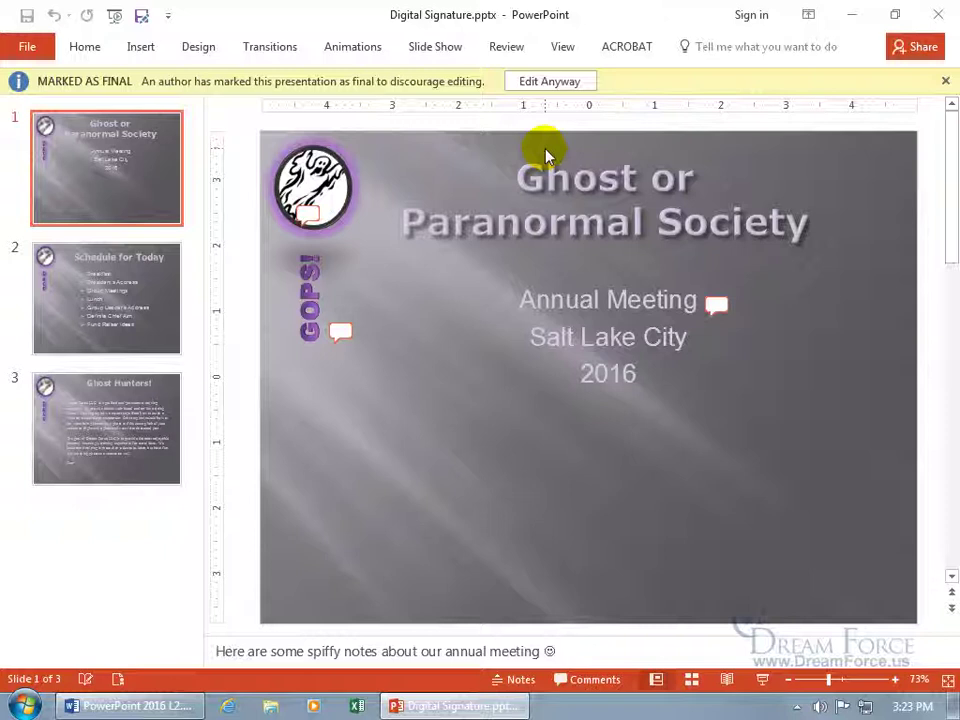
{"action": "left_click", "coordinate": [30, 48]}
Show the Signatures pane and open Signature Details for the valid signature
{"action": "left_click", "coordinate": [216, 240]}
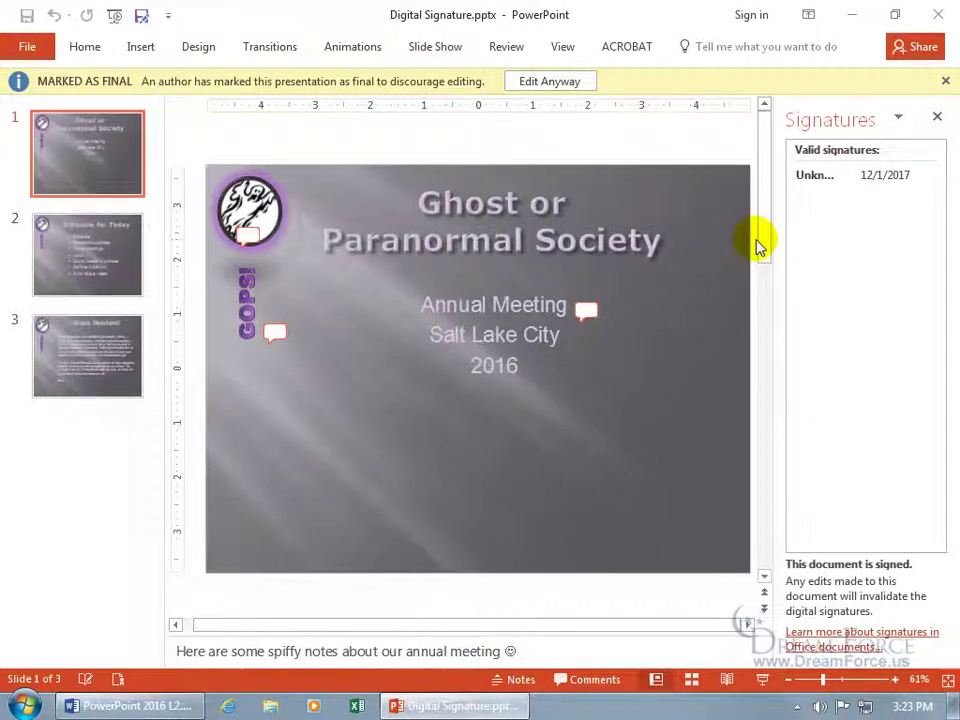
{"action": "left_click", "coordinate": [868, 180]}
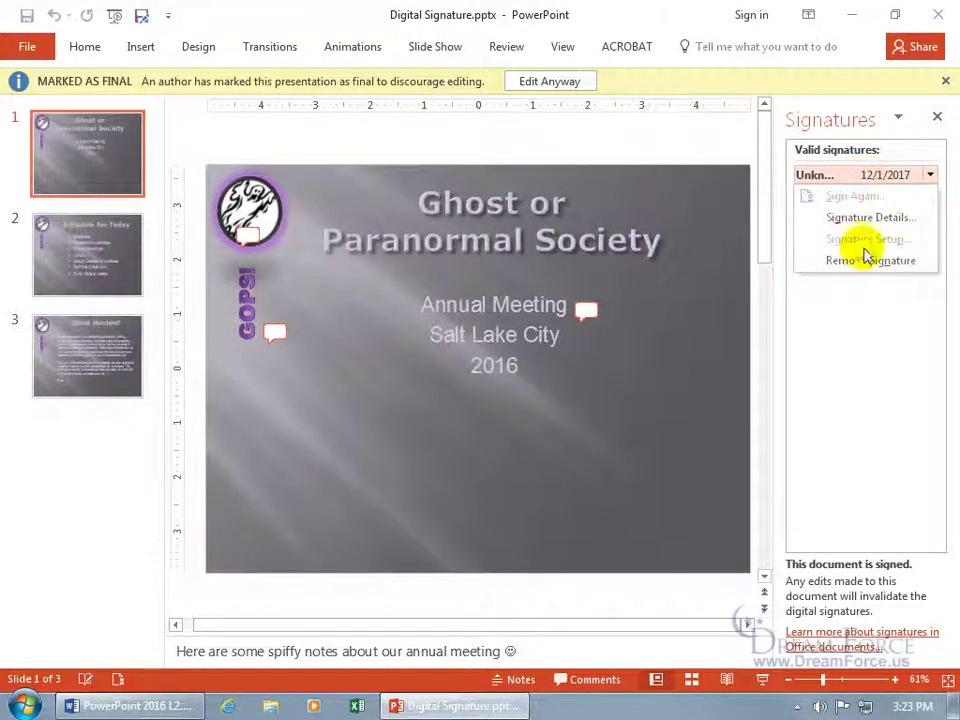
{"action": "left_click", "coordinate": [930, 175]}
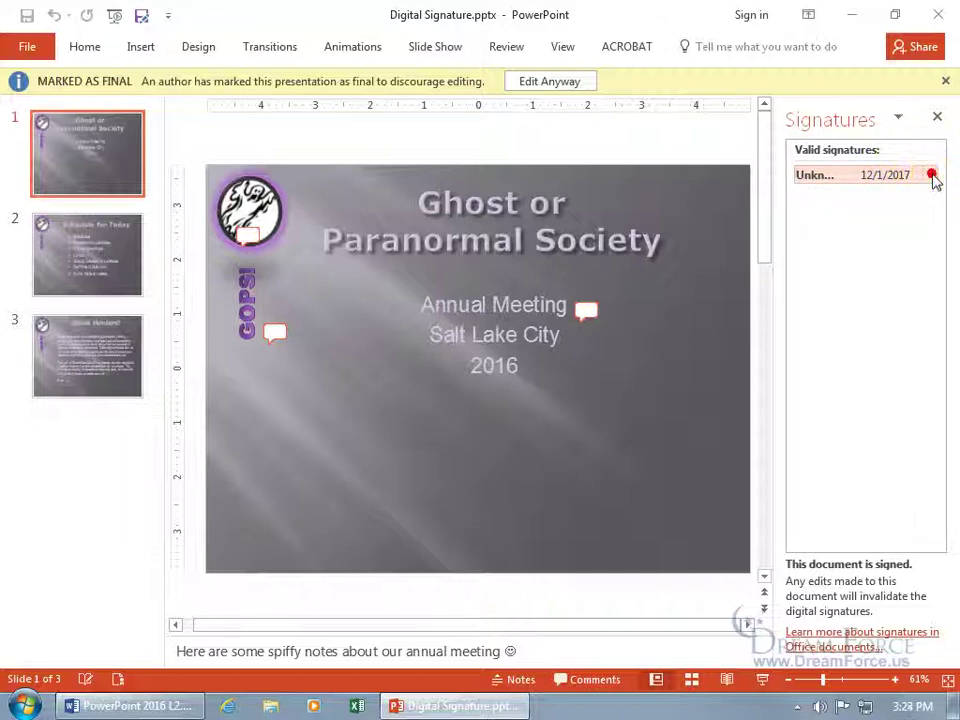
{"action": "left_click", "coordinate": [931, 177]}
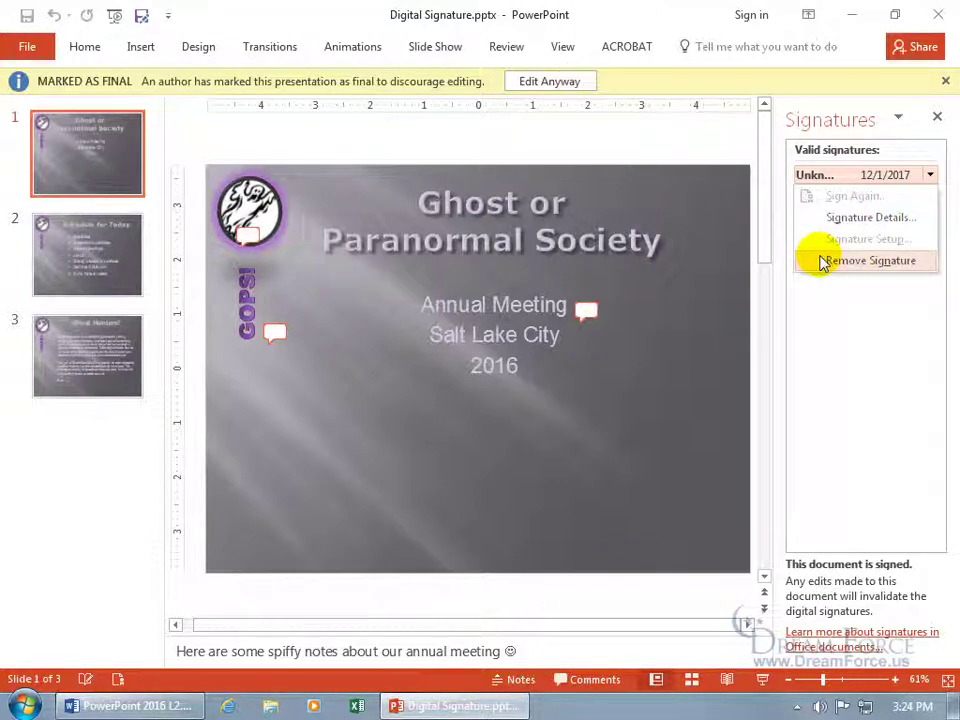
{"action": "left_click", "coordinate": [861, 221]}
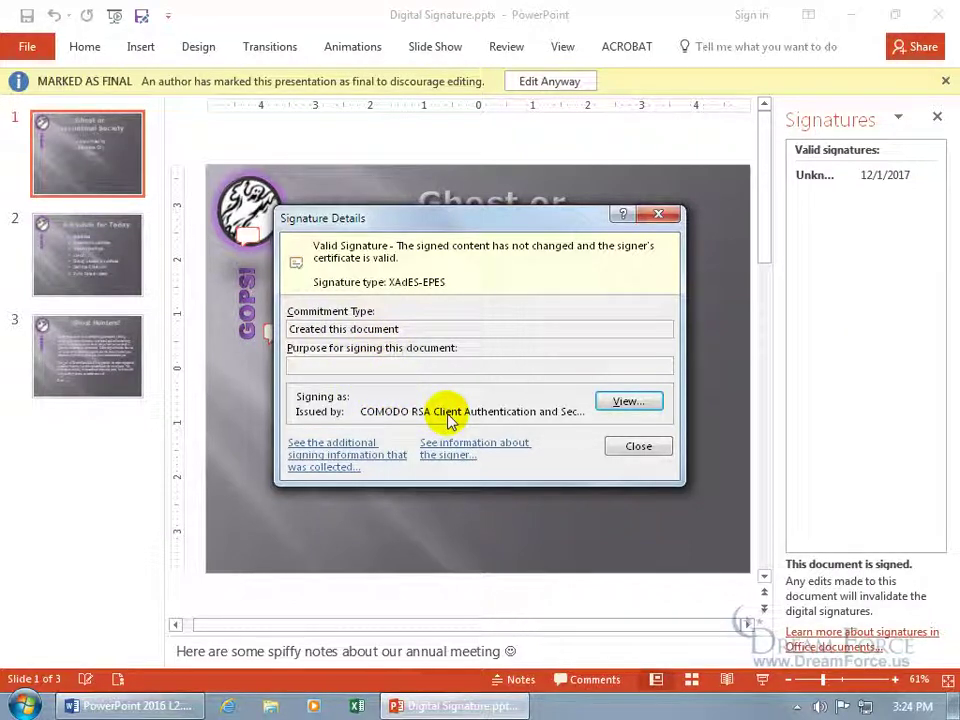
Inspect the signing certificate's Details fields and return to Signature Details
{"action": "left_click", "coordinate": [617, 402]}
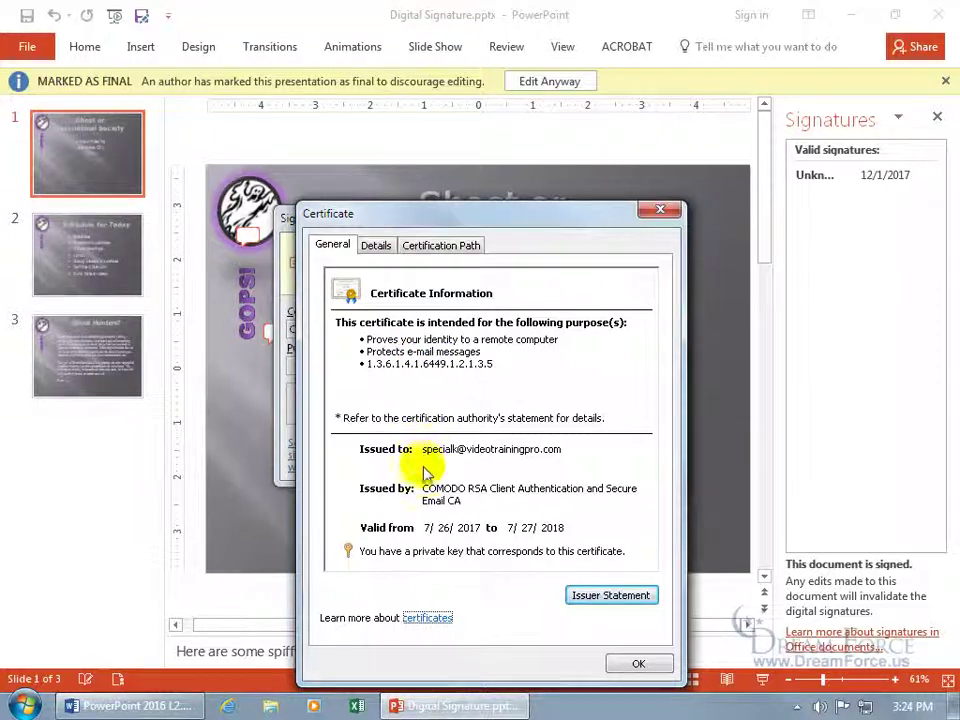
{"action": "left_click", "coordinate": [376, 245]}
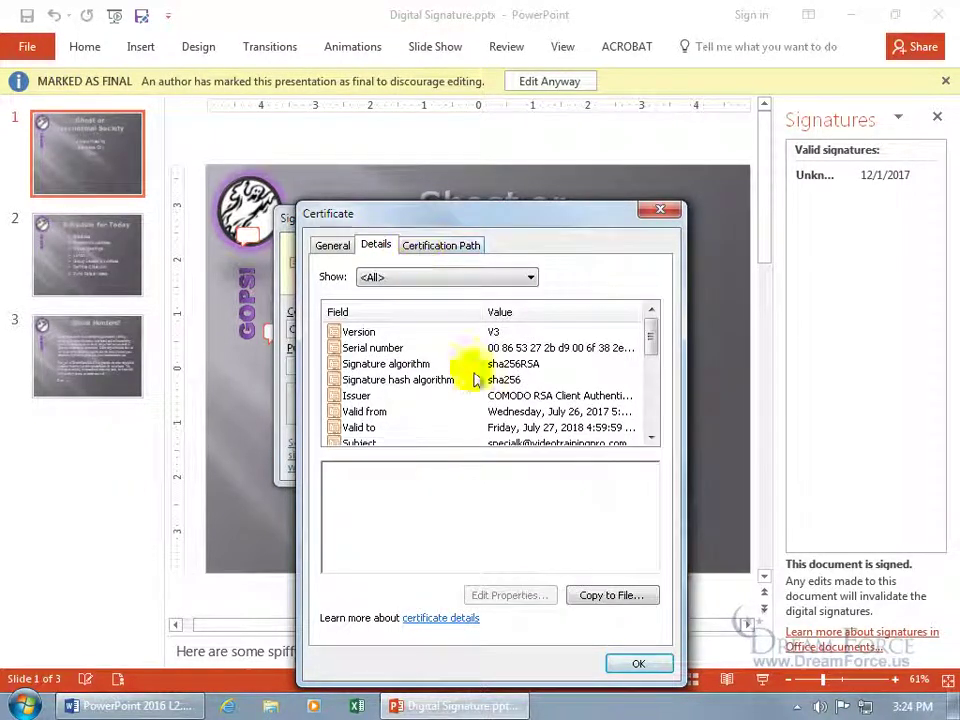
{"action": "left_click", "coordinate": [632, 662]}
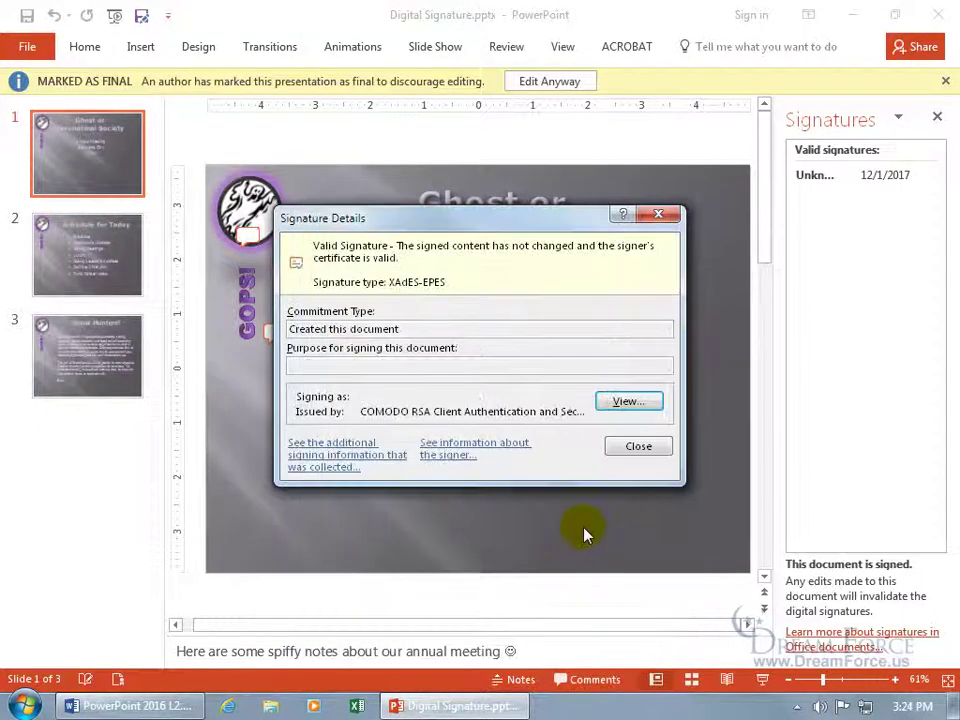
Review the additional signing information and signer information, then close Signature Details
{"action": "left_click", "coordinate": [338, 458]}
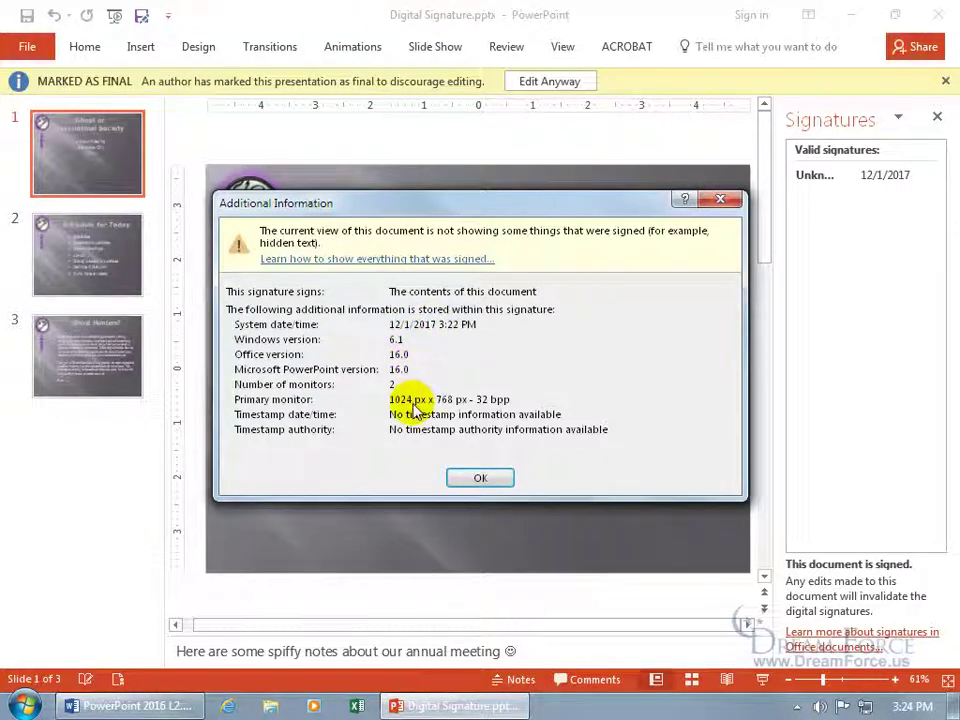
{"action": "left_click", "coordinate": [480, 480]}
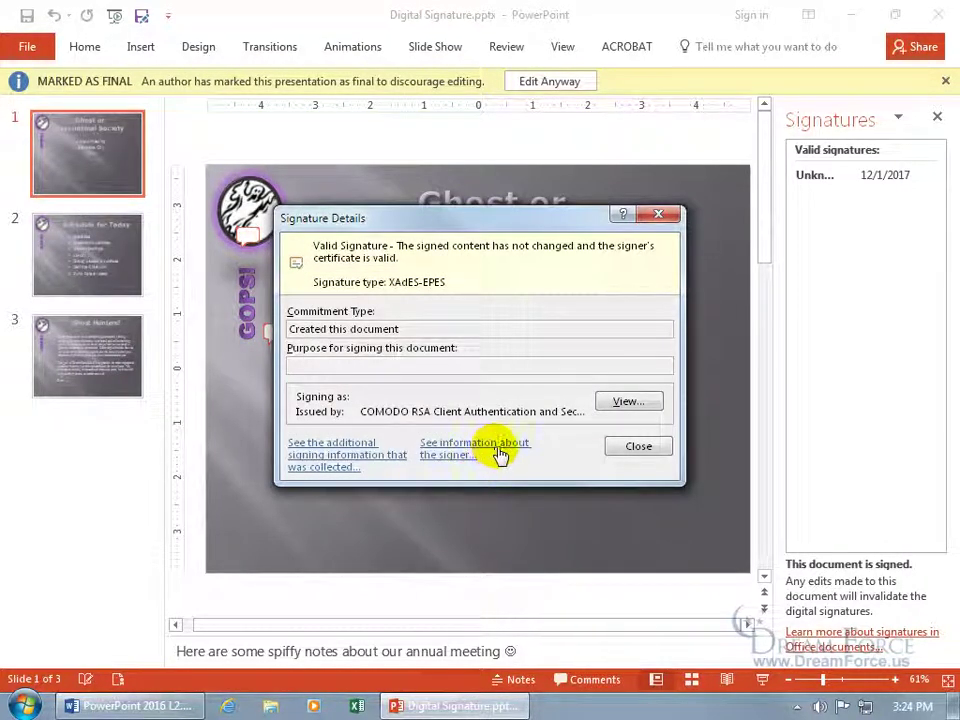
{"action": "left_click", "coordinate": [498, 452]}
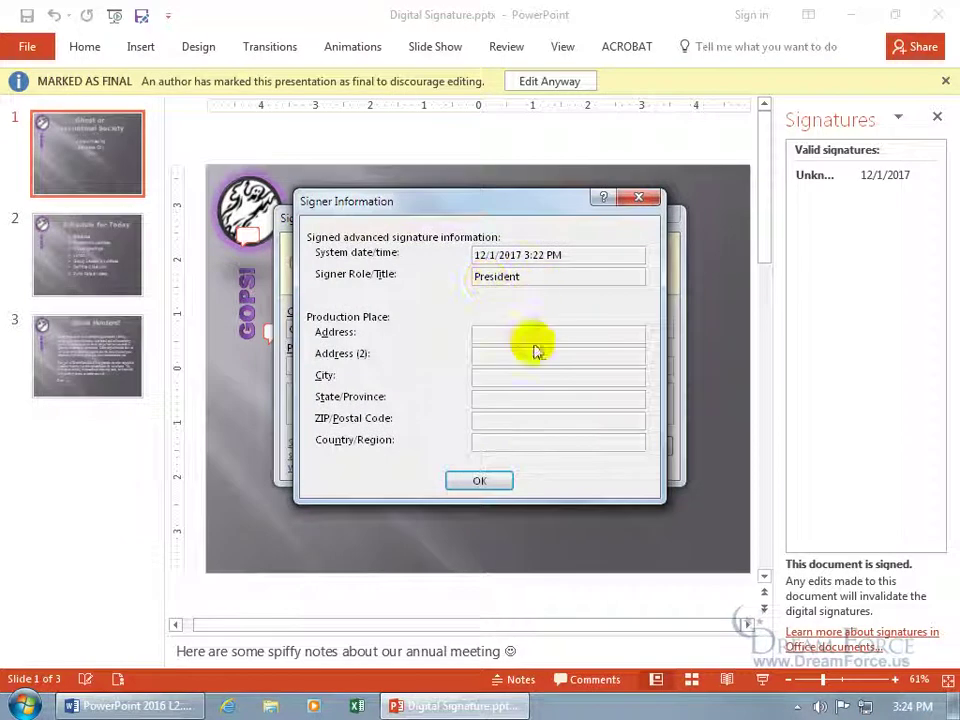
{"action": "left_click", "coordinate": [497, 482]}
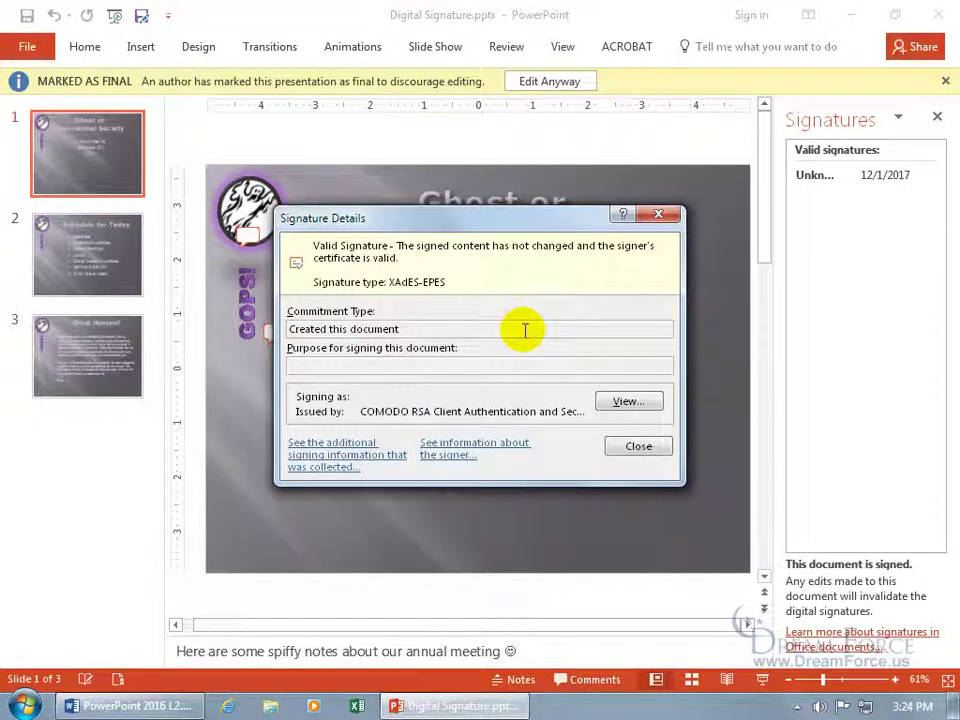
{"action": "left_click", "coordinate": [637, 448]}
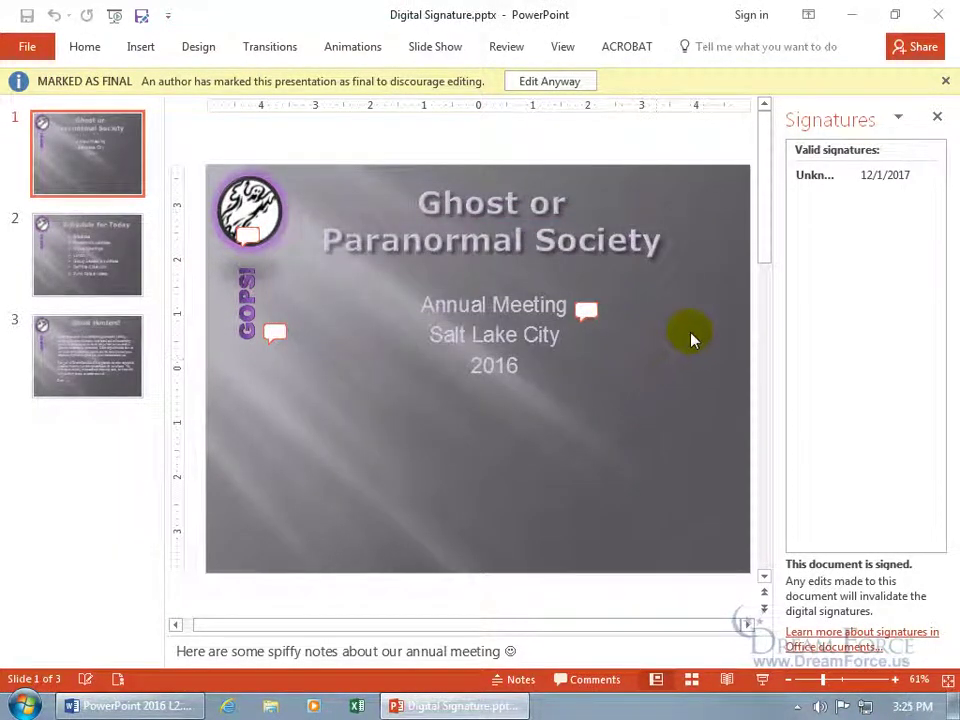
{"action": "left_click", "coordinate": [937, 118]}
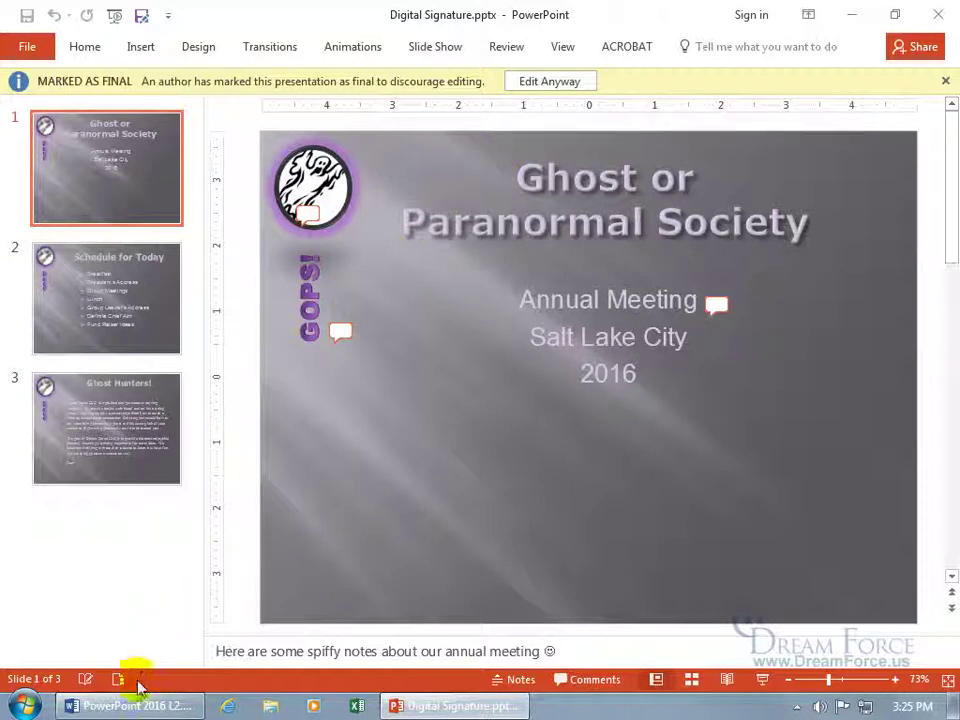
{"action": "mouse_move", "coordinate": [133, 686]}
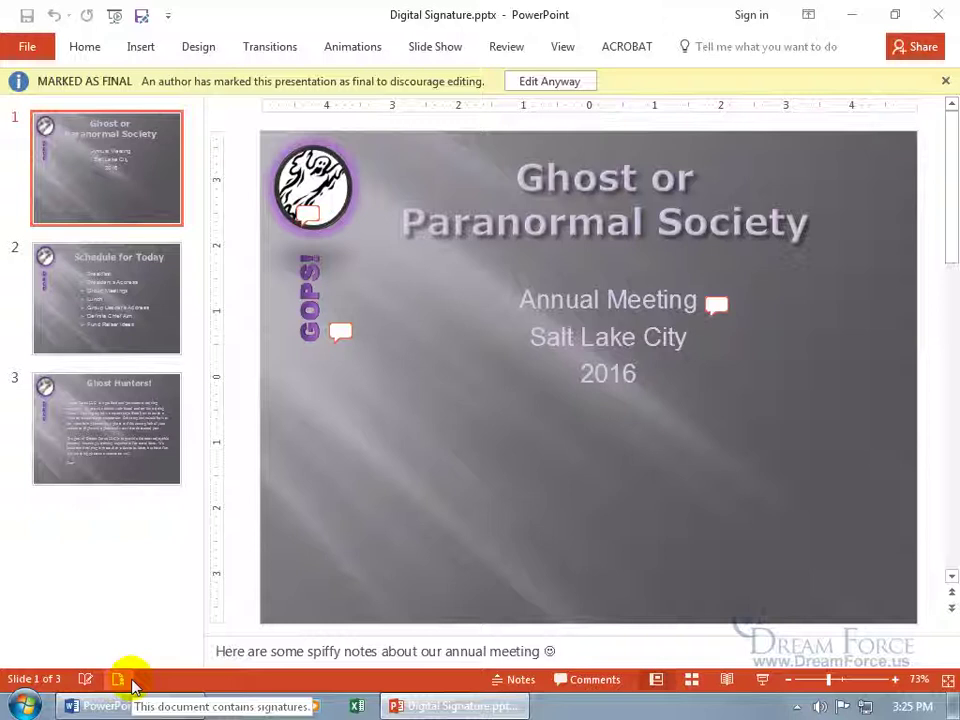
{"action": "left_click", "coordinate": [122, 681]}
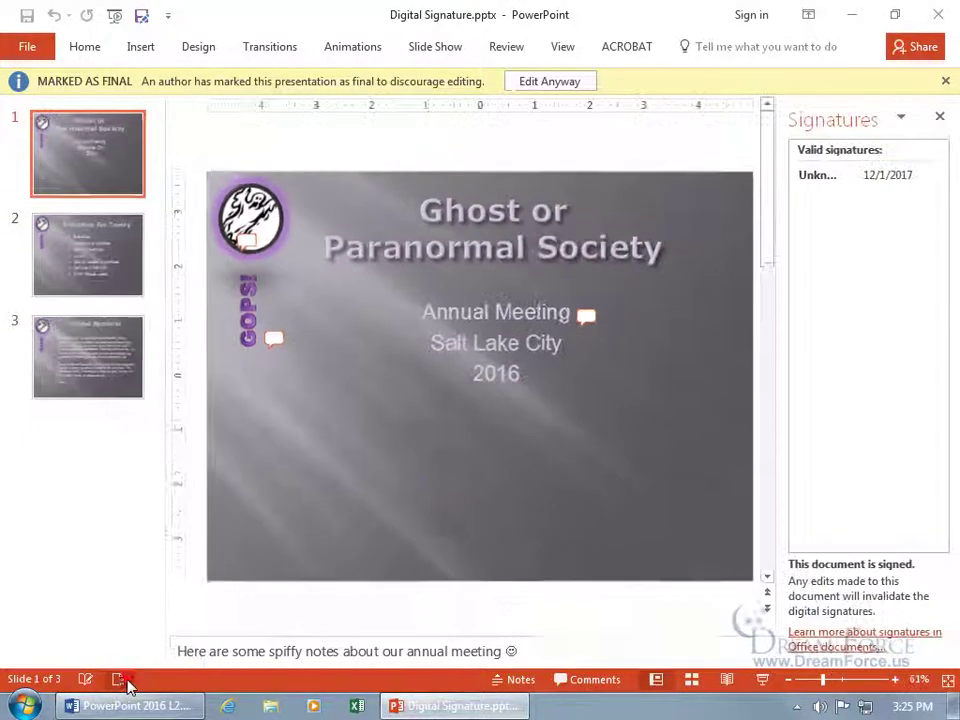